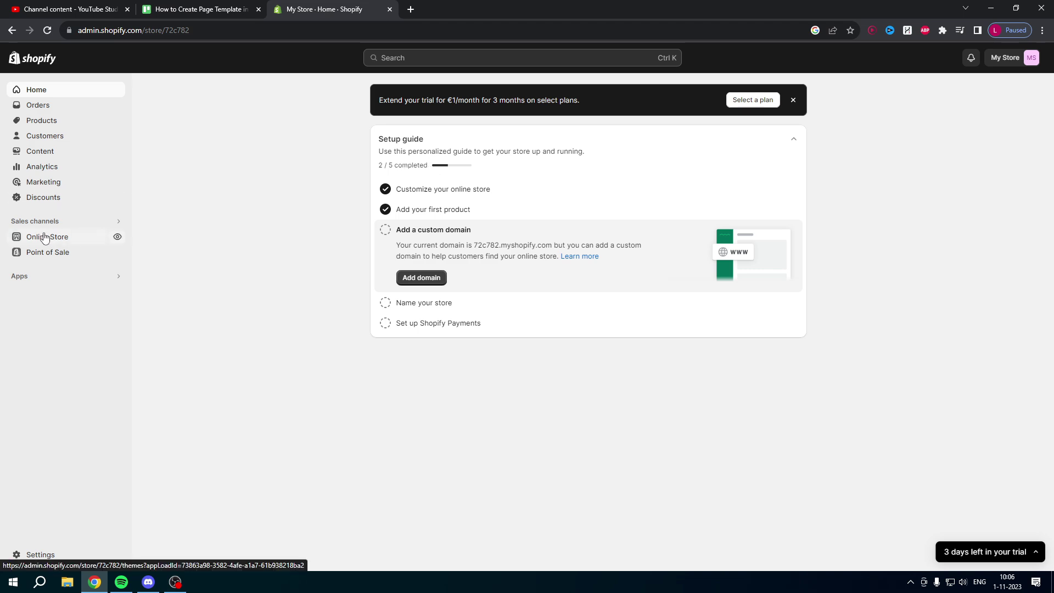
From Online Store's themes overview, launch the Dawn theme in the theme editor
{"action": "left_click", "coordinate": [50, 240]}
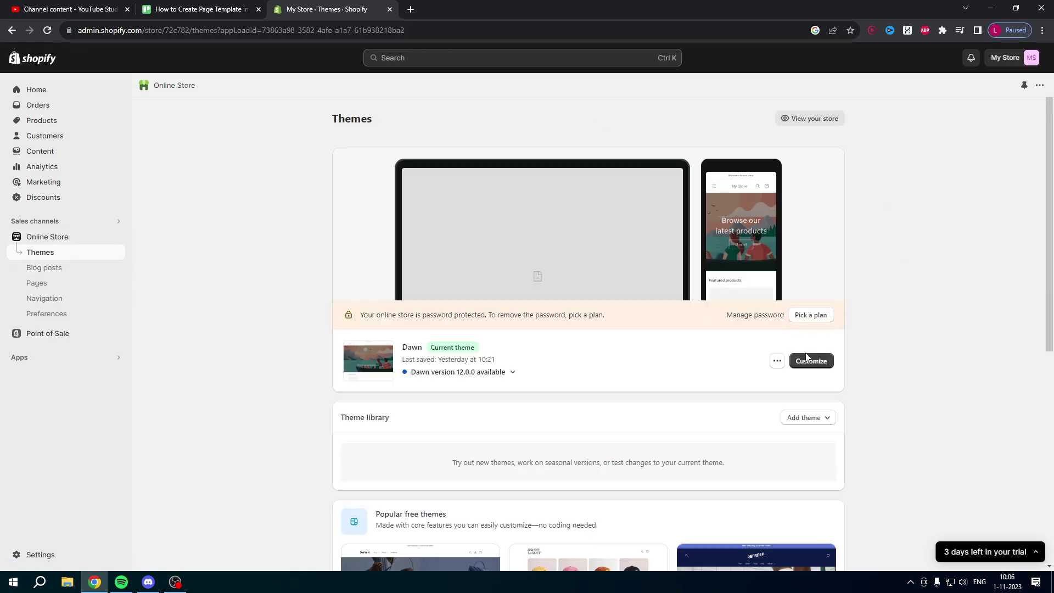
{"action": "left_click", "coordinate": [810, 360]}
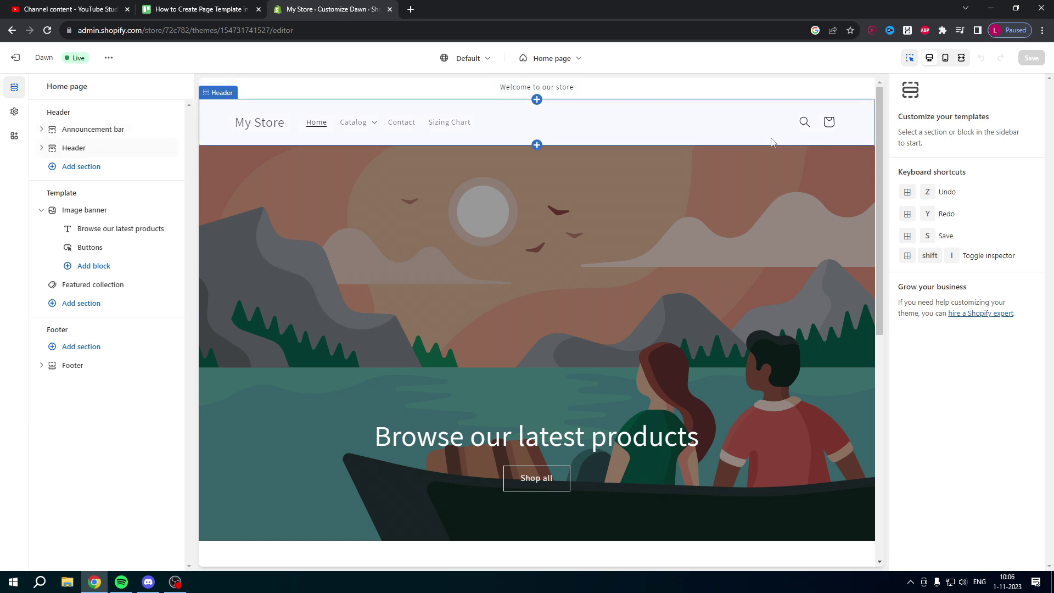
Preview the Contact page, then list the Pages templates and start a new page template
{"action": "left_click", "coordinate": [404, 125]}
{"action": "left_click", "coordinate": [403, 126]}
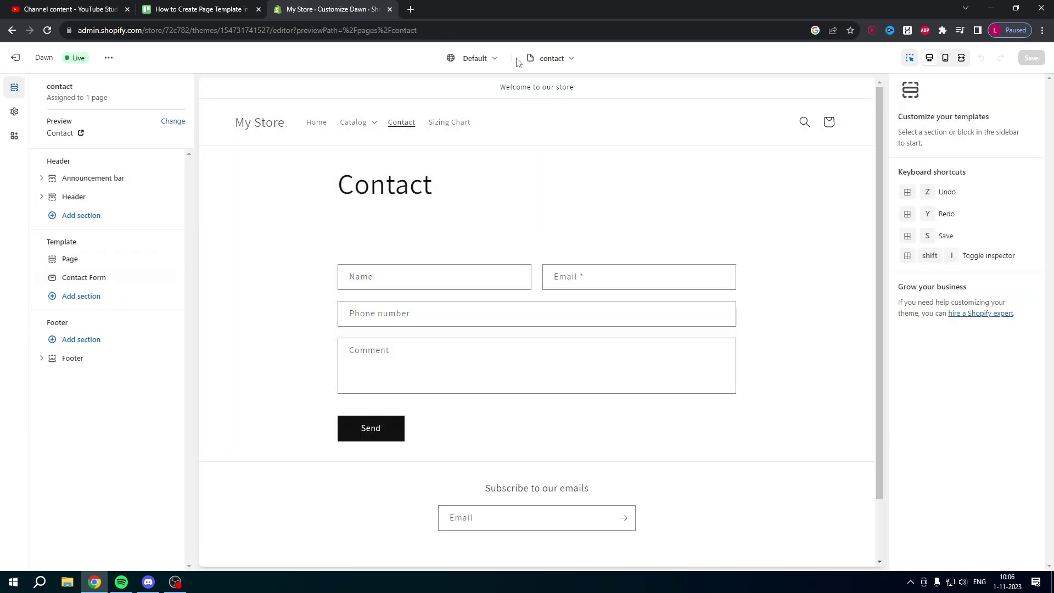
{"action": "left_click", "coordinate": [554, 61]}
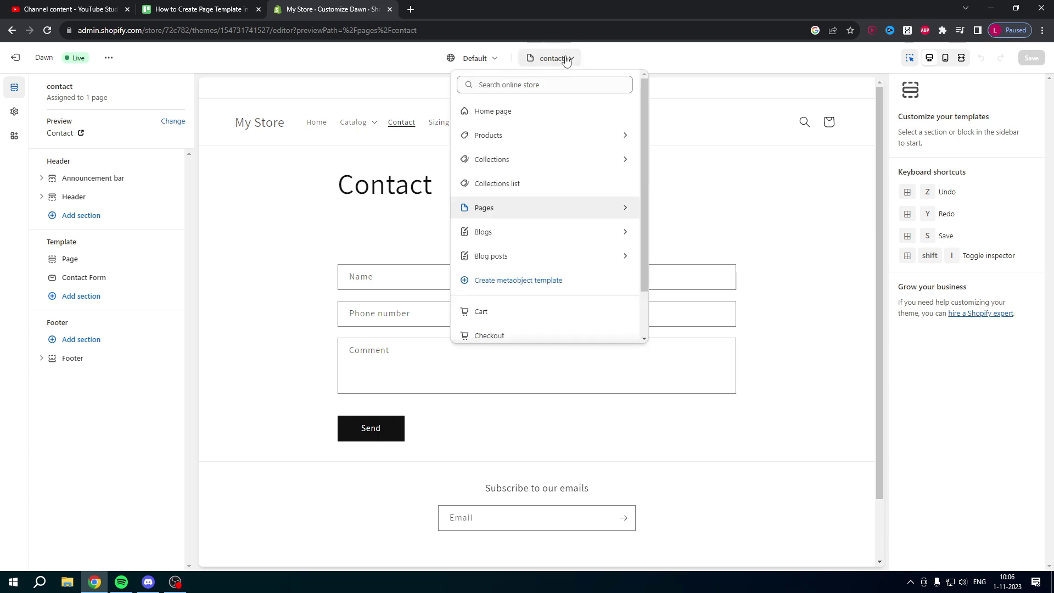
{"action": "left_click", "coordinate": [602, 57]}
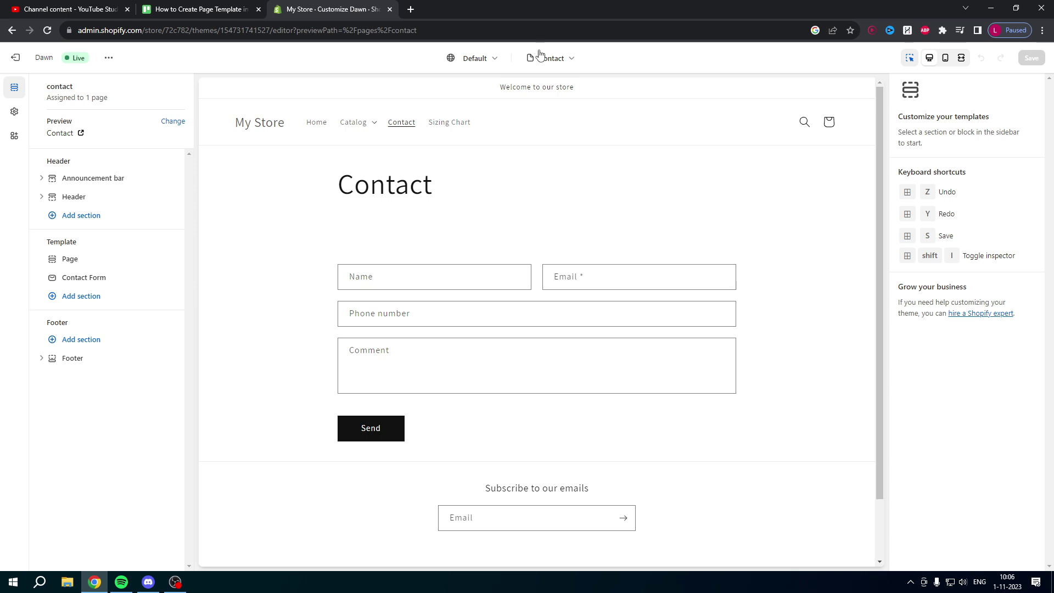
{"action": "left_click", "coordinate": [576, 64]}
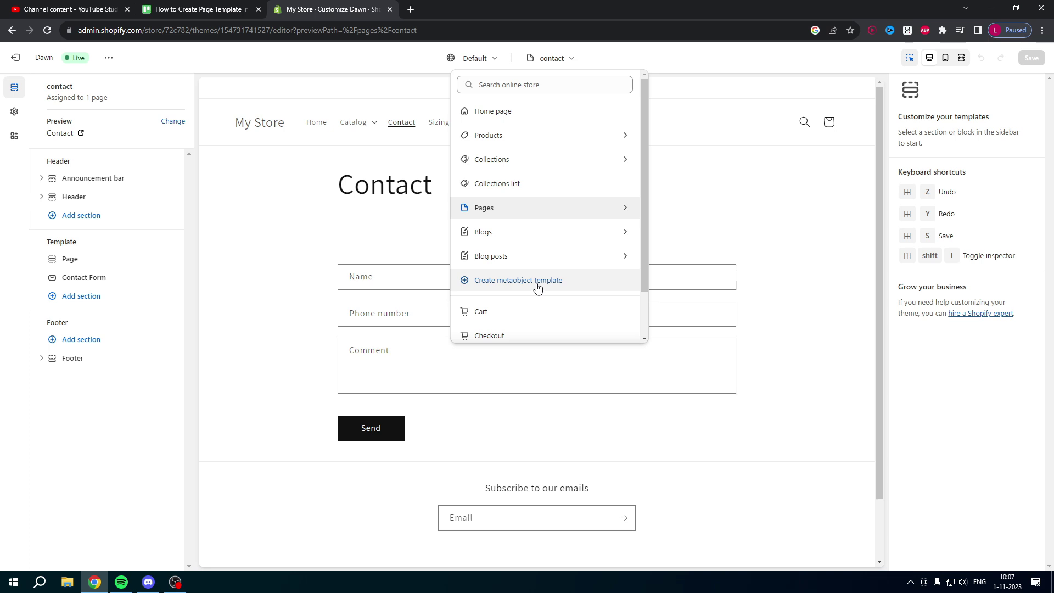
{"action": "left_click", "coordinate": [623, 207]}
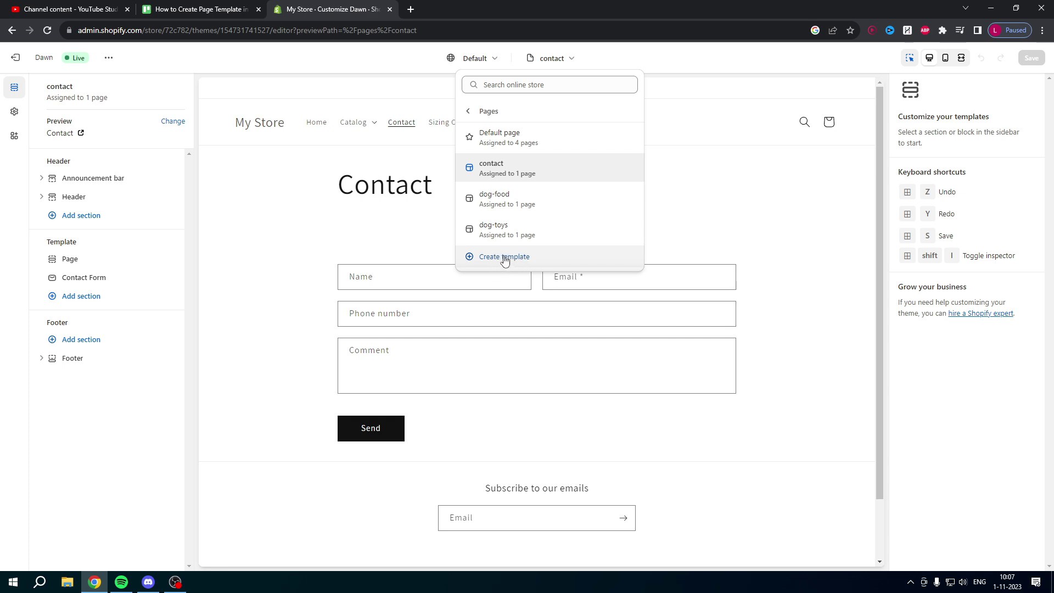
{"action": "left_click", "coordinate": [495, 257]}
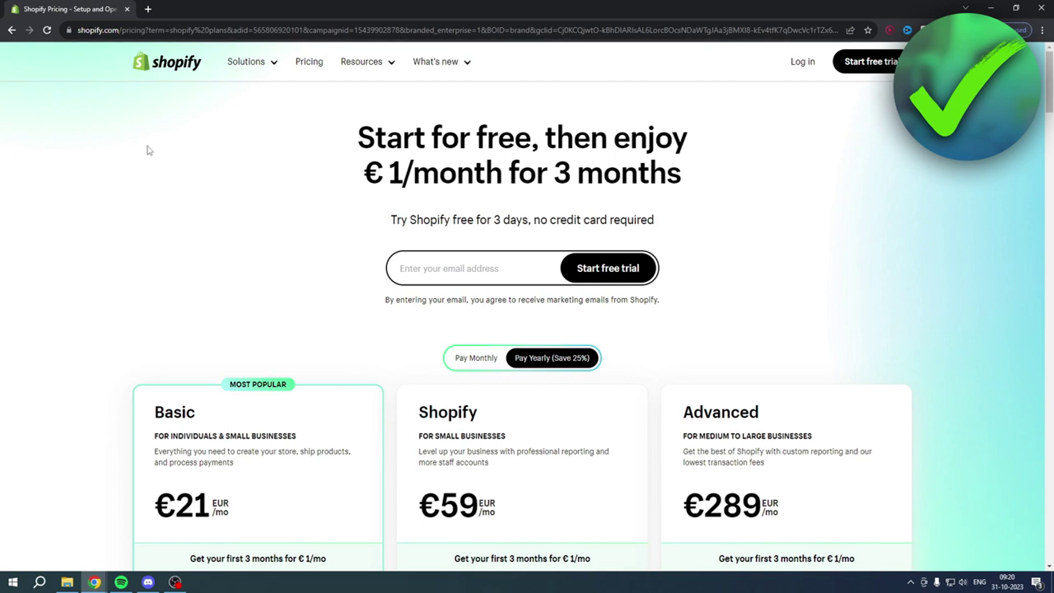
{"action": "left_click_drag", "start_coordinate": [338, 145], "coordinate": [407, 174]}
{"action": "double_click", "coordinate": [379, 175]}
{"action": "left_click_drag", "start_coordinate": [554, 174], "coordinate": [680, 174]}
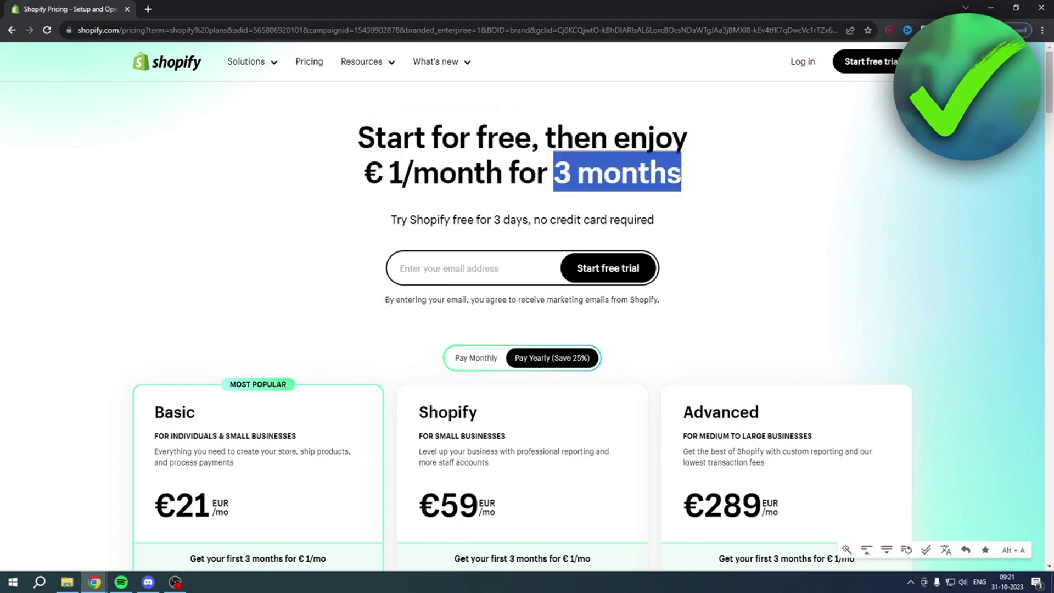
{"action": "left_click", "coordinate": [699, 172]}
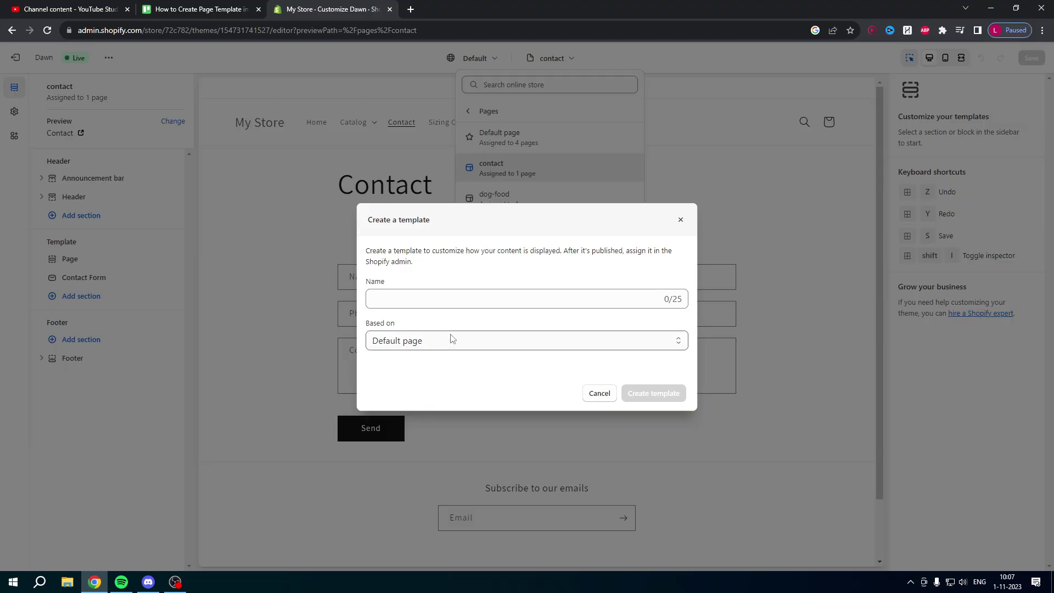
Choose dog-food as the Based on template in the Create a template dialog
{"action": "left_click_drag", "start_coordinate": [367, 324], "coordinate": [396, 325]}
{"action": "left_click", "coordinate": [429, 328]}
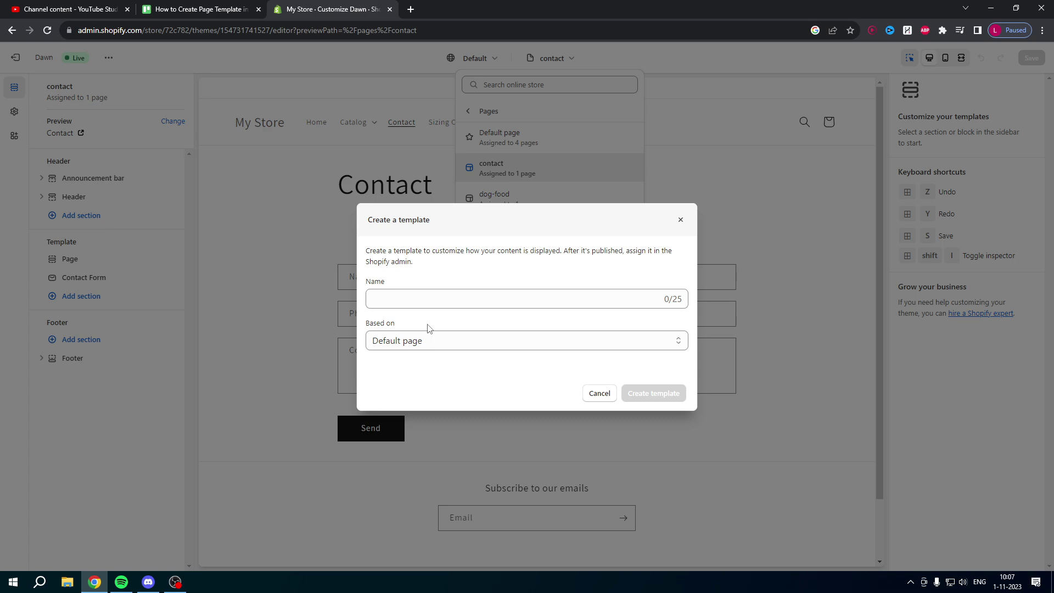
{"action": "left_click", "coordinate": [446, 340]}
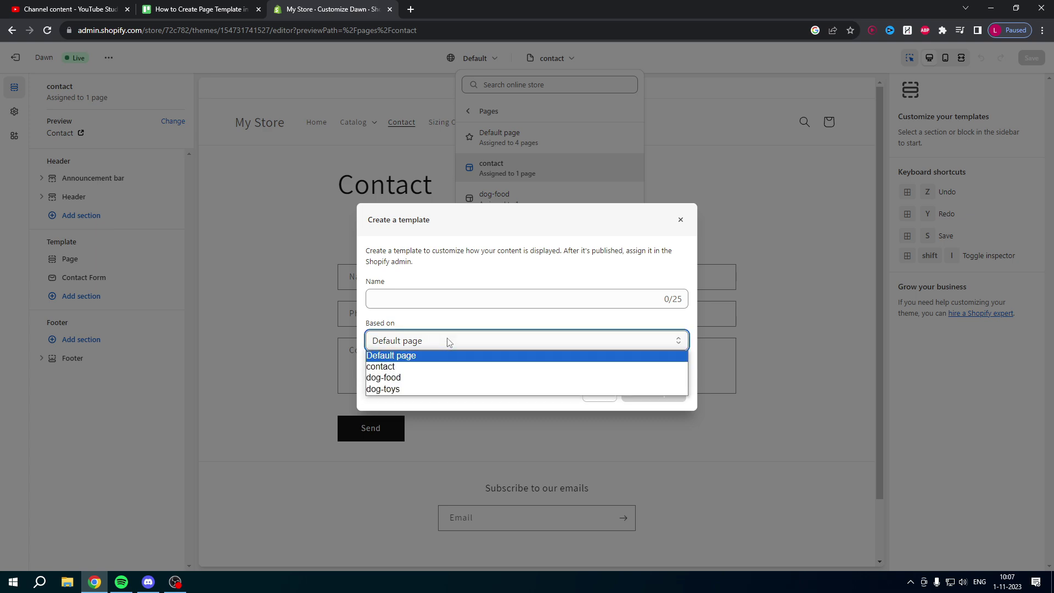
{"action": "left_click", "coordinate": [396, 379]}
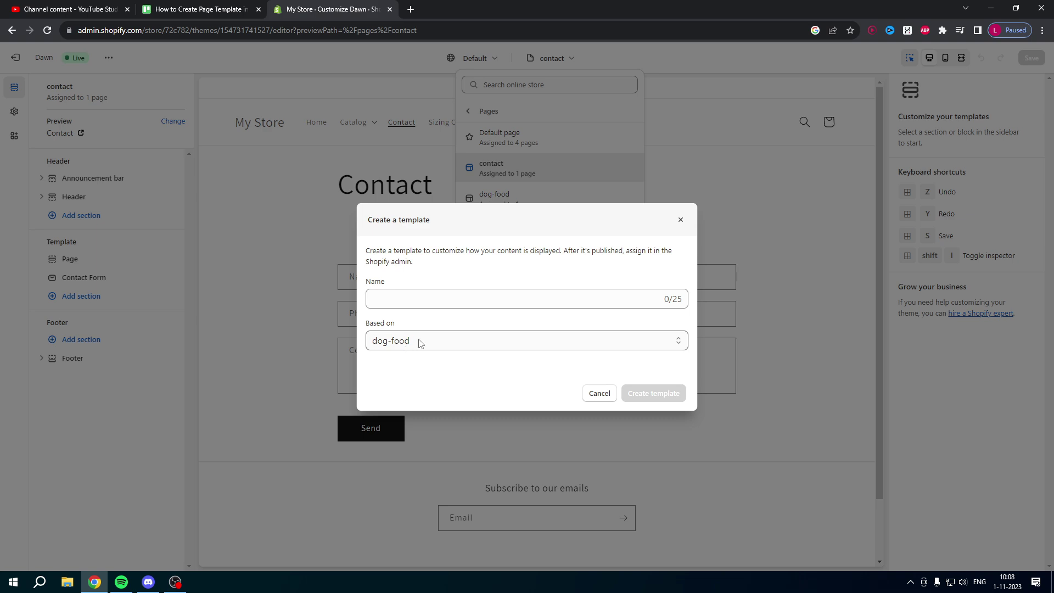
{"action": "left_click", "coordinate": [419, 341]}
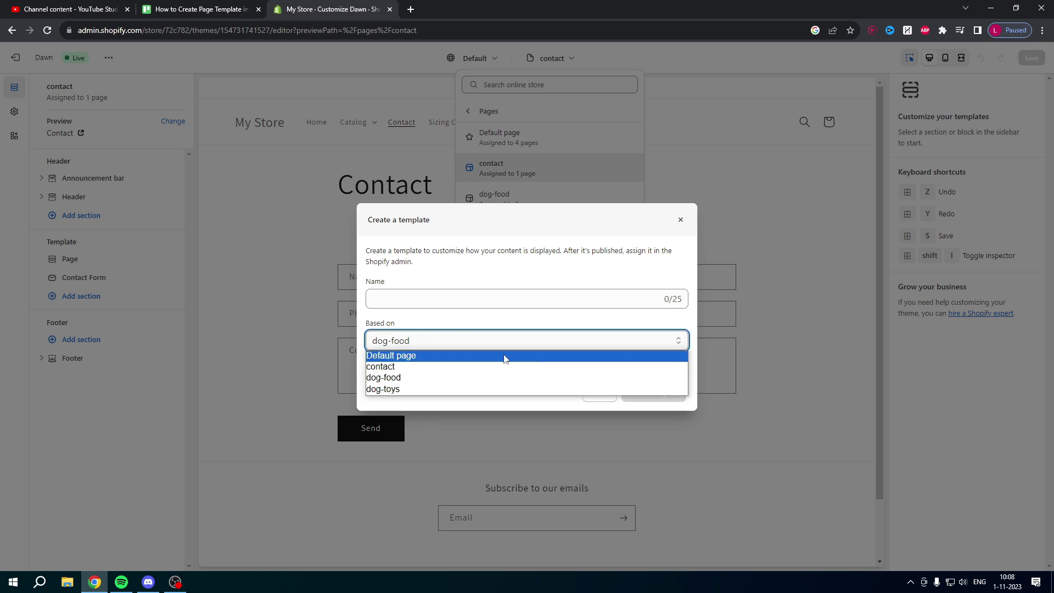
Base the template on Default page, name it 'Test Template', and create it
{"action": "left_click", "coordinate": [446, 355]}
{"action": "type", "text": "Test Template"}
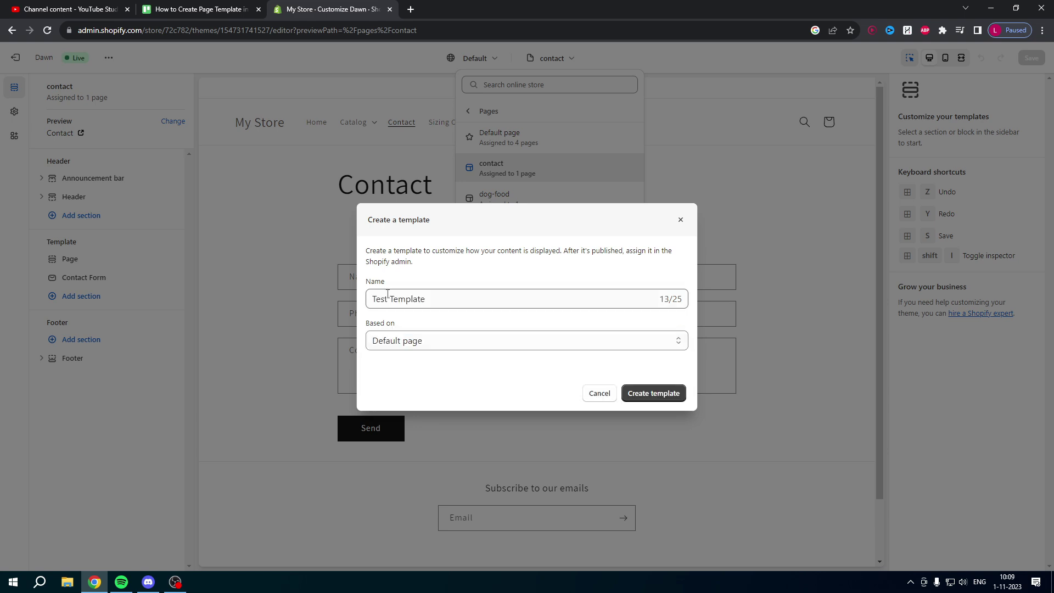
{"action": "left_click", "coordinate": [650, 396]}
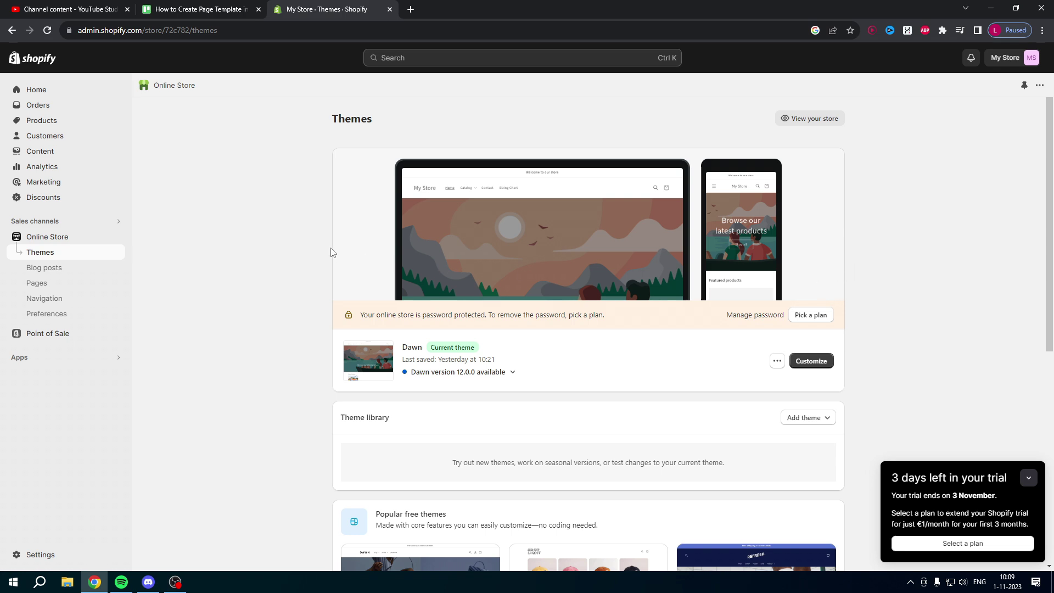
Open the Dog page from the Online Store Pages list of 7 pages
{"action": "left_click", "coordinate": [53, 290]}
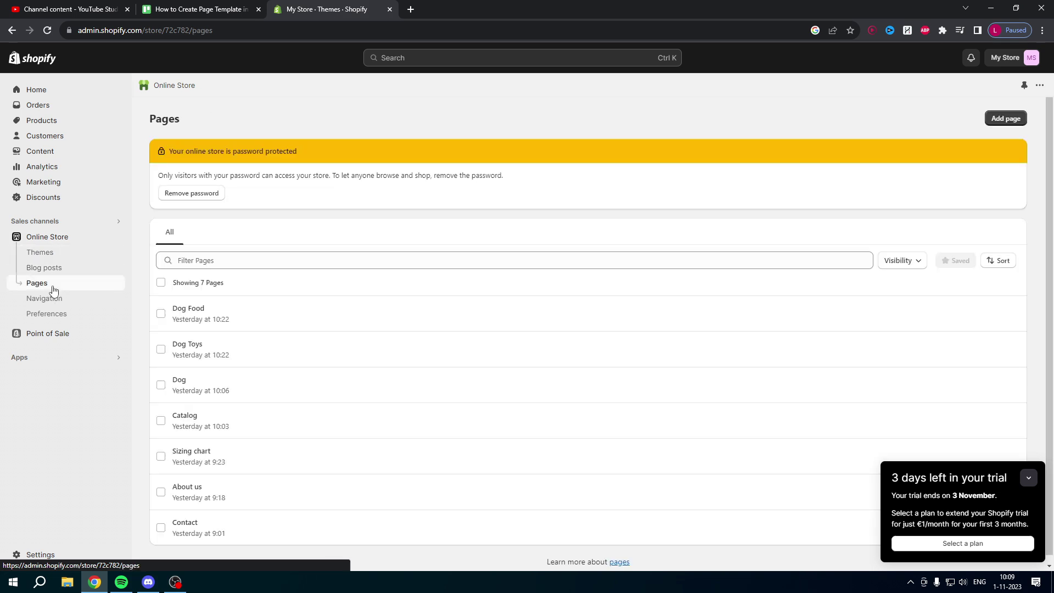
{"action": "scroll", "coordinate": [522, 264], "scroll_direction": "down", "scroll_amount": 1}
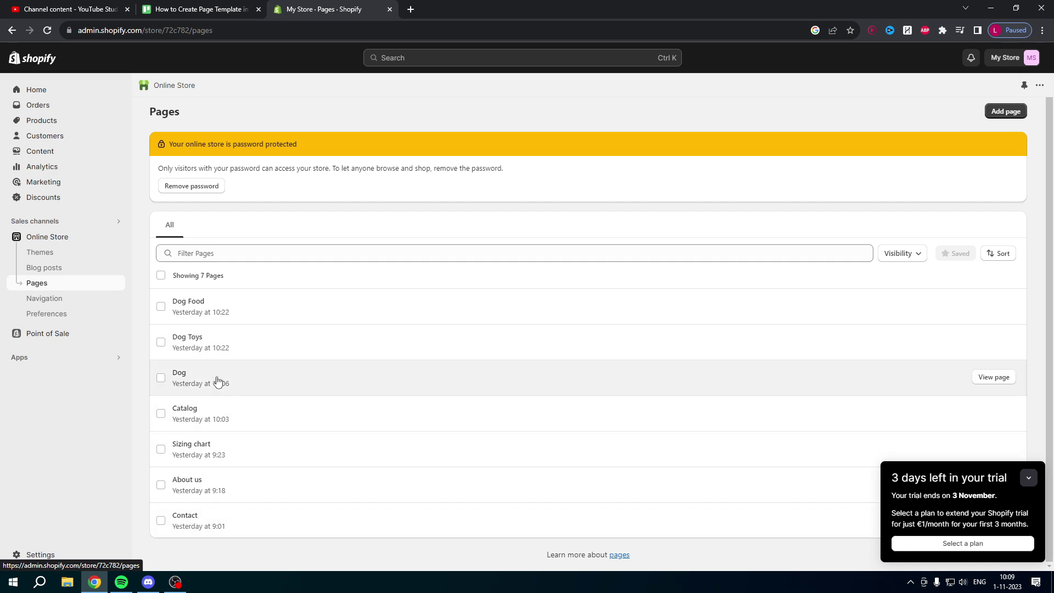
{"action": "left_click", "coordinate": [185, 375]}
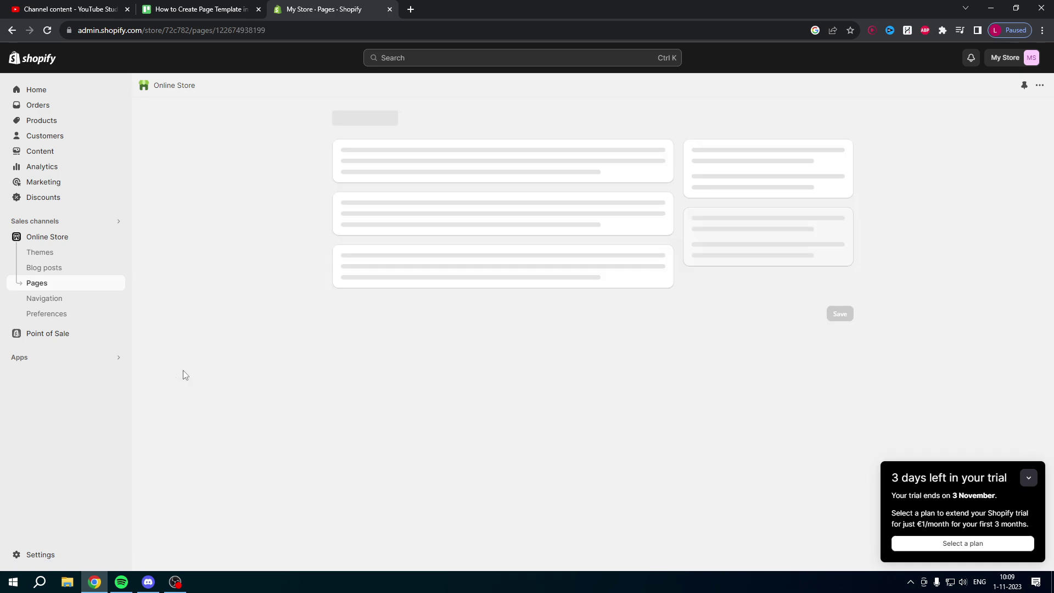
Choose test-template as the Dog page's theme template, save, and return to Themes
{"action": "left_click_drag", "start_coordinate": [690, 274], "coordinate": [750, 276]}
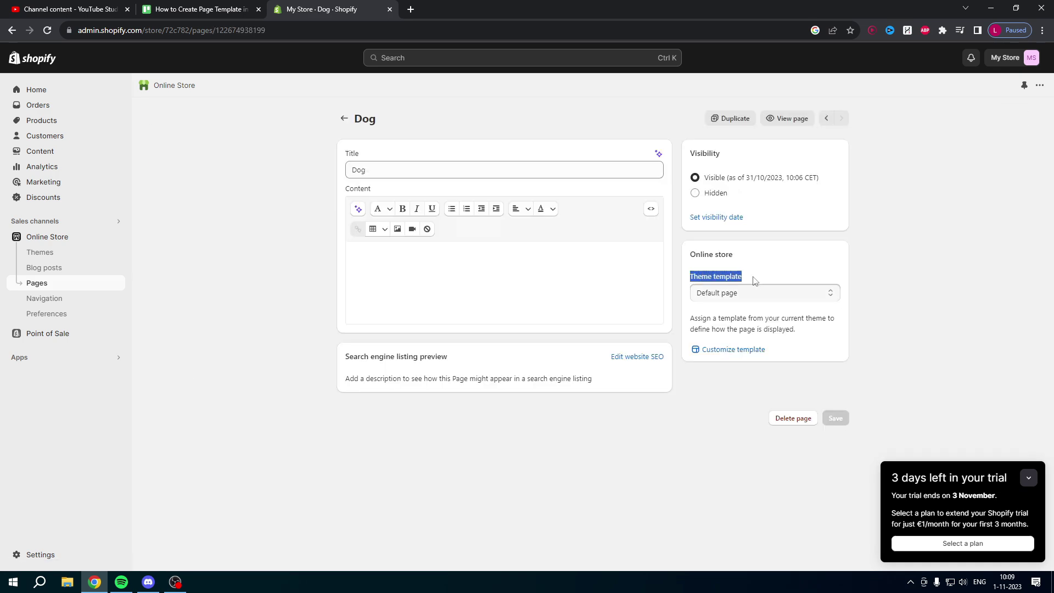
{"action": "left_click", "coordinate": [728, 280]}
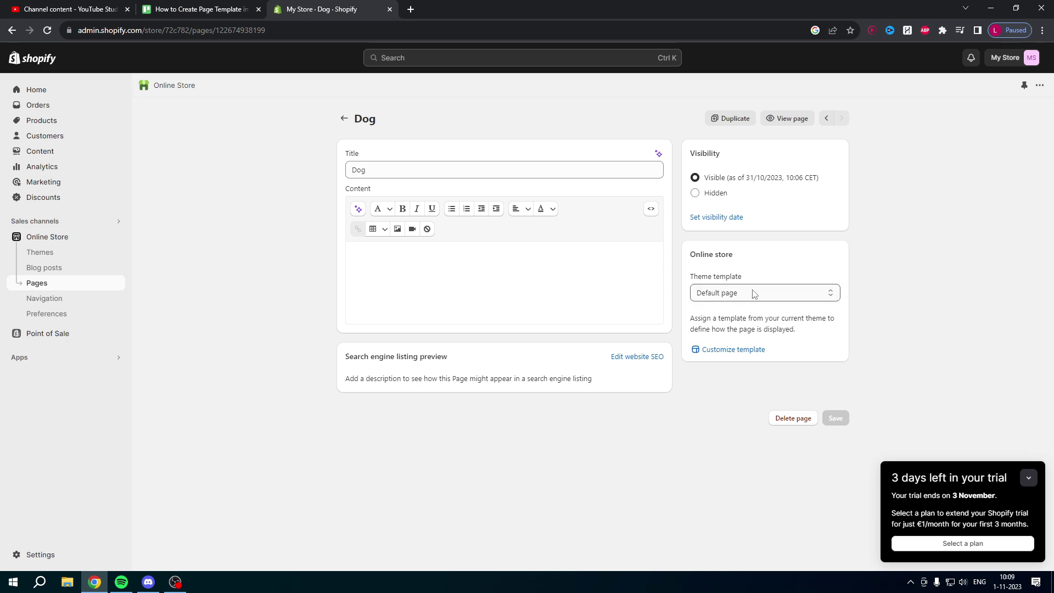
{"action": "left_click", "coordinate": [774, 292]}
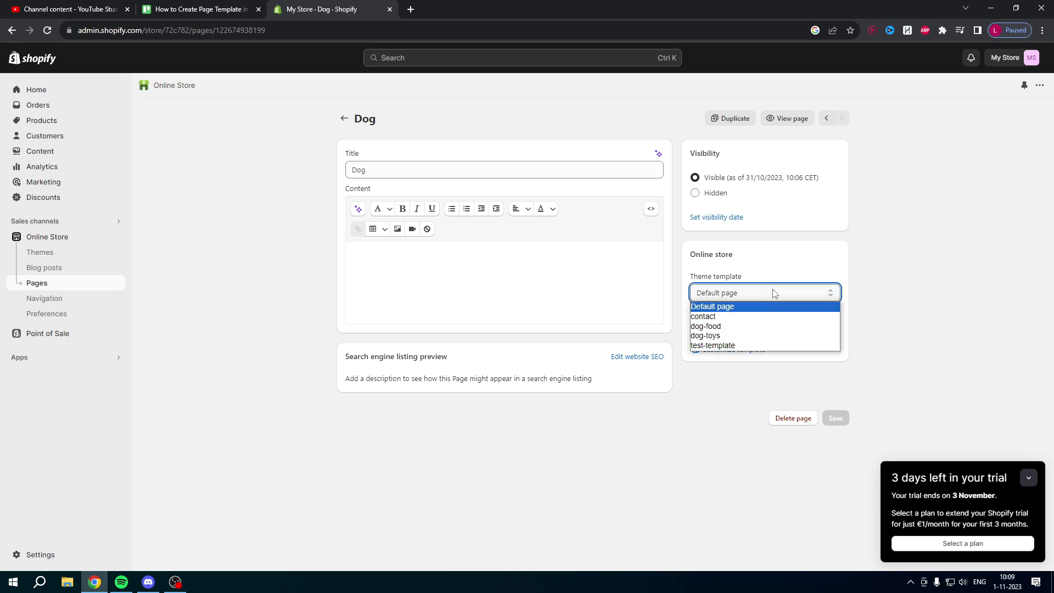
{"action": "left_click", "coordinate": [731, 345]}
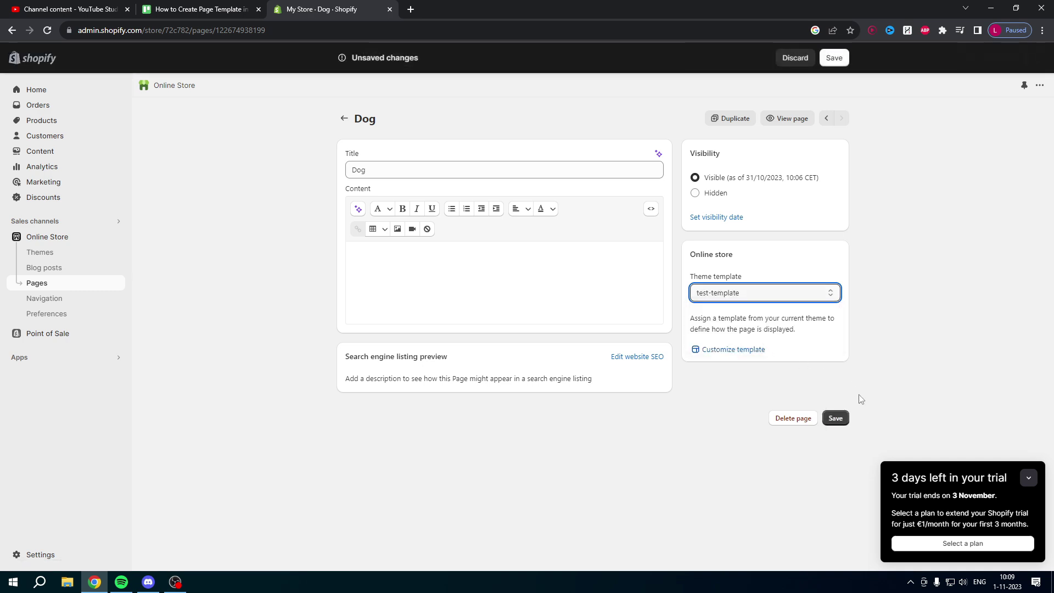
{"action": "left_click", "coordinate": [841, 419]}
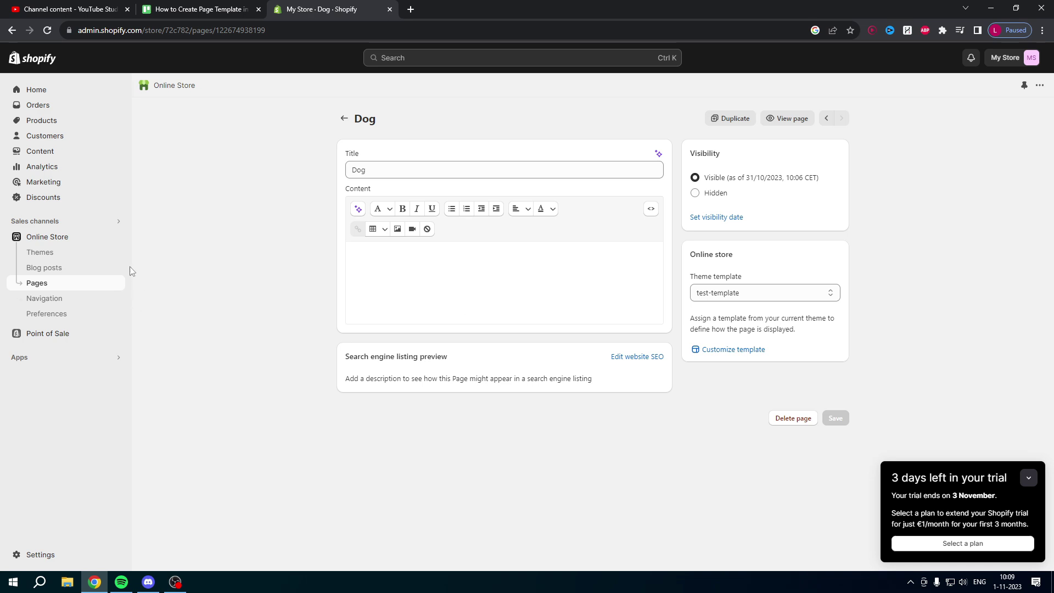
{"action": "left_click", "coordinate": [65, 254]}
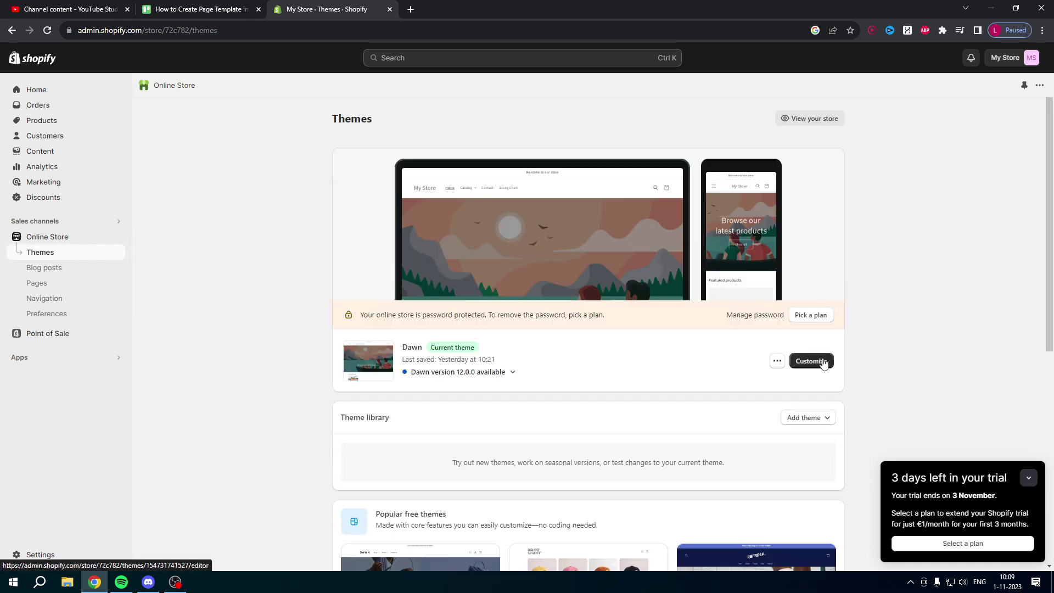